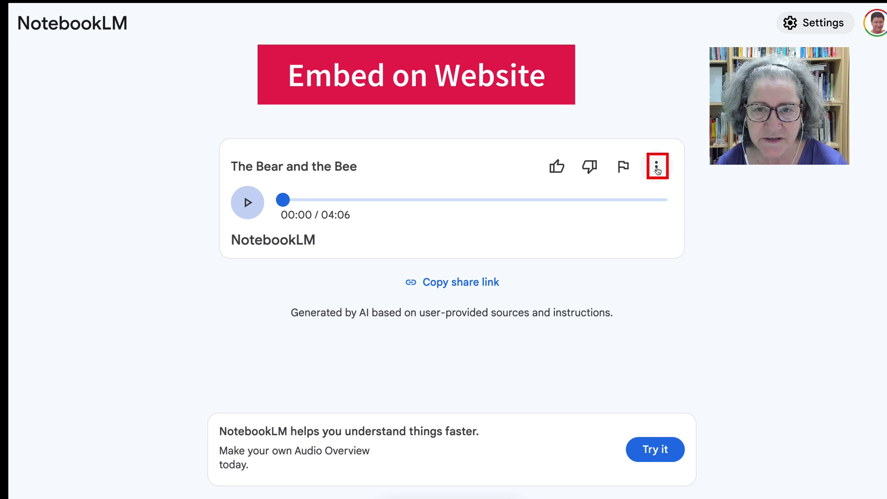
Download The Bear and the Bee podcast audio as a WAV file from NotebookLM.
click(657, 169)
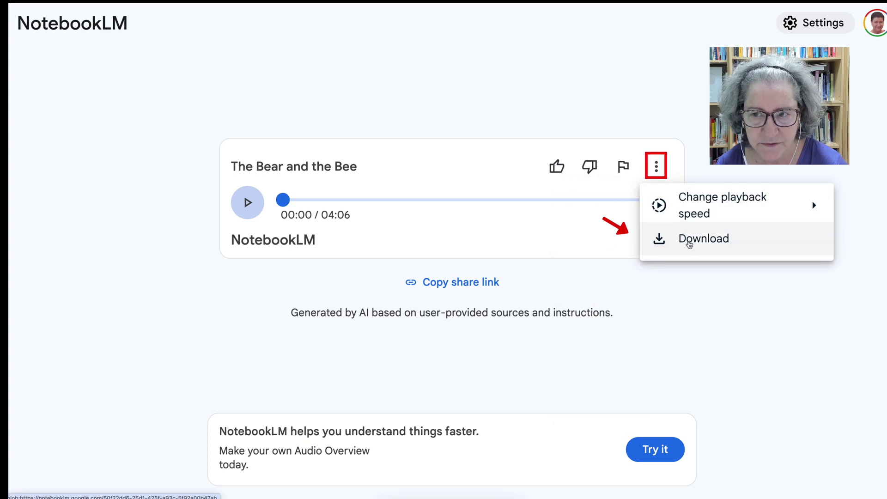
click(690, 244)
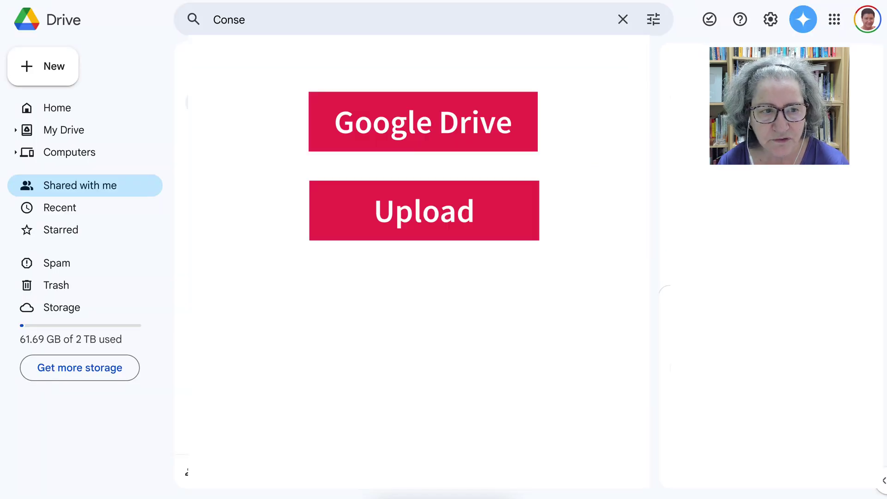
Upload The Bear and the Bee.wav from the computer to Google Drive.
click(42, 66)
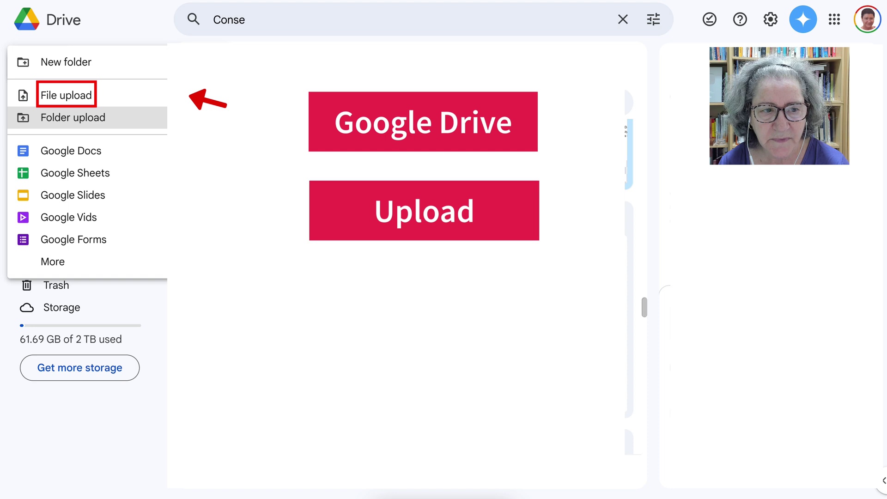
click(66, 95)
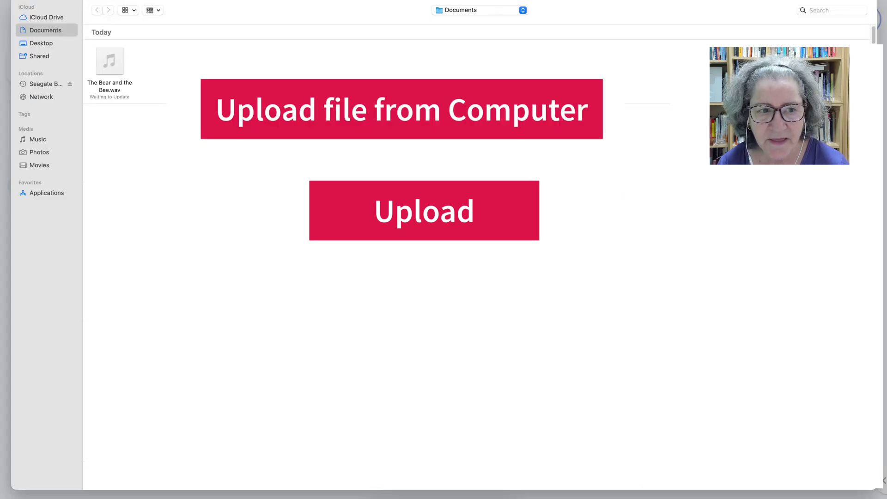
click(109, 61)
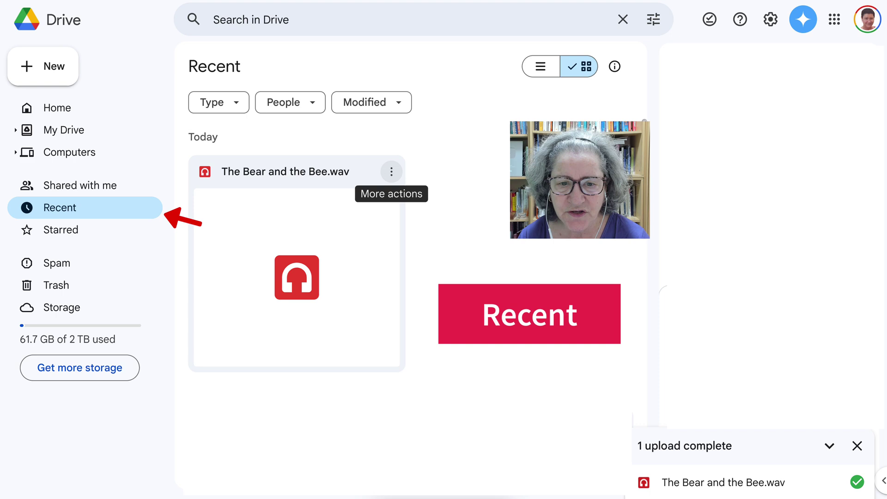
Change the audio file's general access from Restricted to Anyone with the link.
click(391, 171)
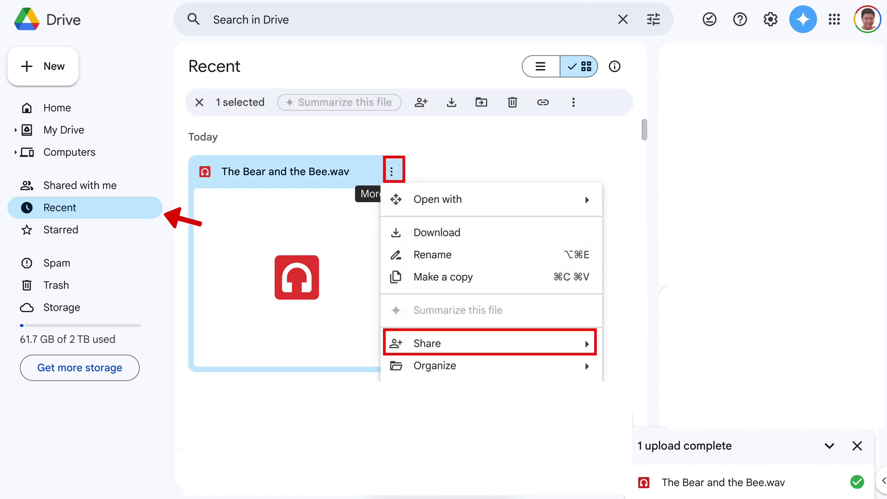
mouse_move(508, 344)
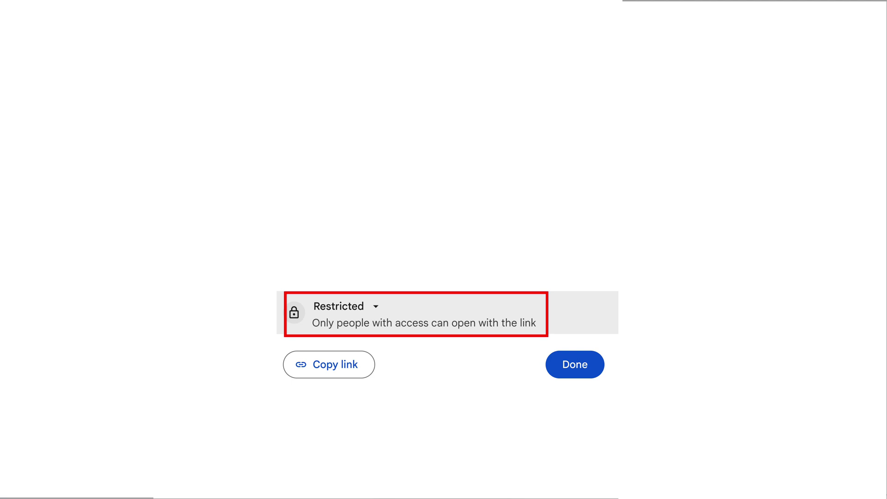
click(339, 307)
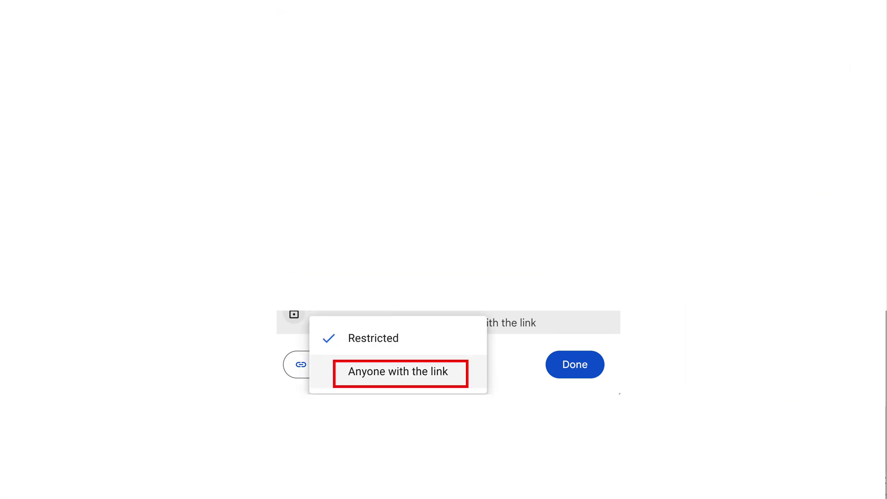
click(398, 370)
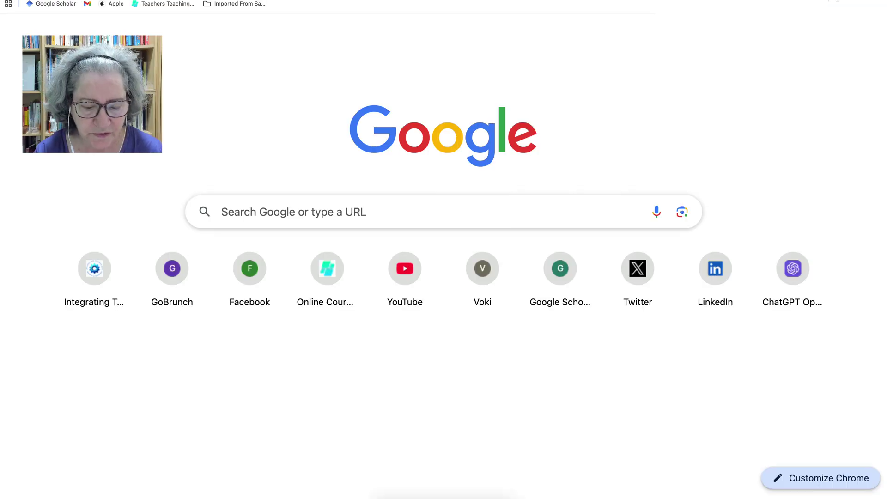
Open the shared The Bear and the Bee.wav link and show its 640×480 iframe embed code.
key(Escape)
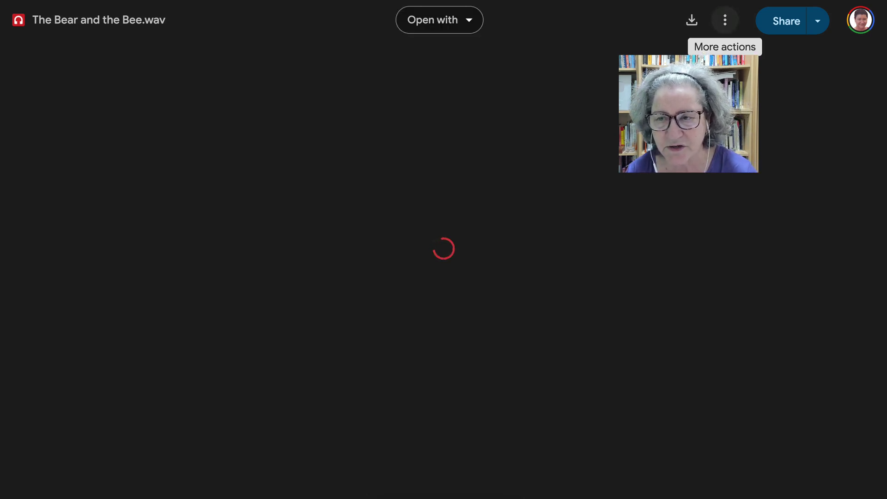
click(726, 19)
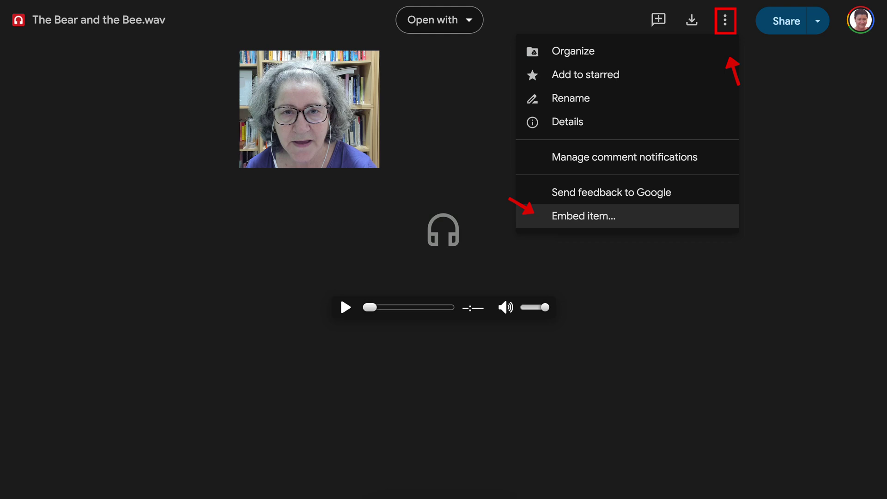
click(584, 216)
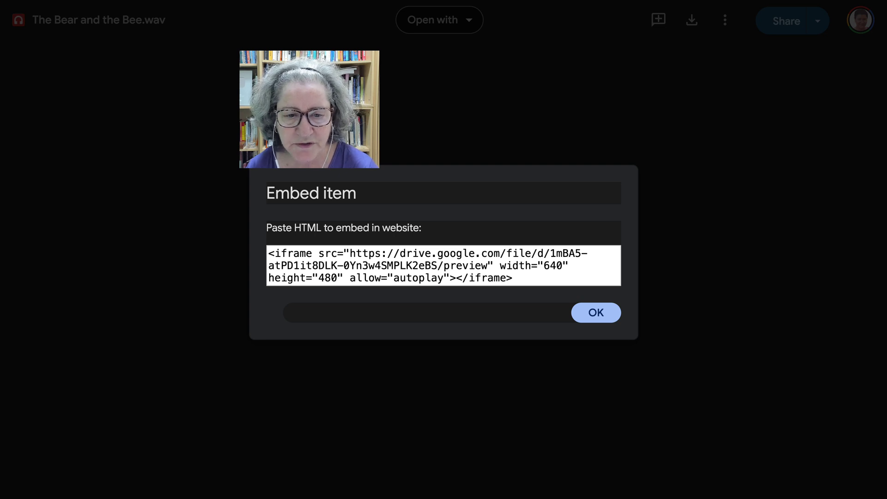
Copy the https…/preview URL from the iframe embed code.
drag(350, 253, 488, 266)
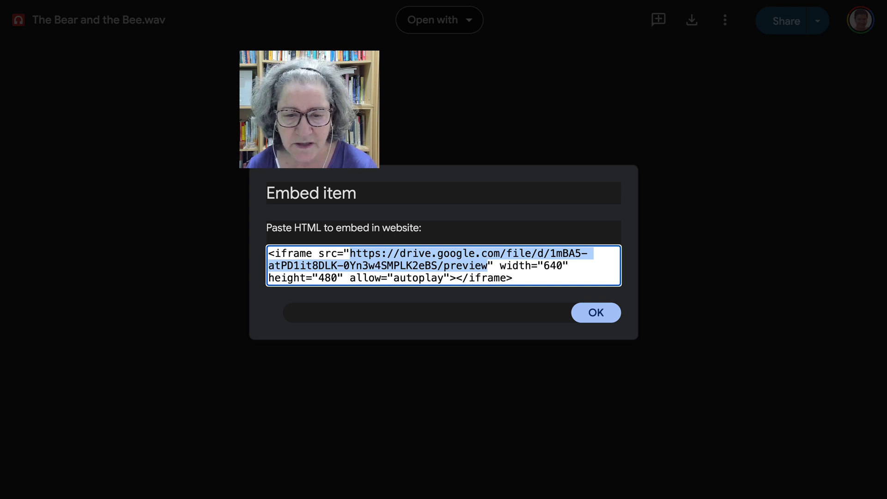
right_click(419, 251)
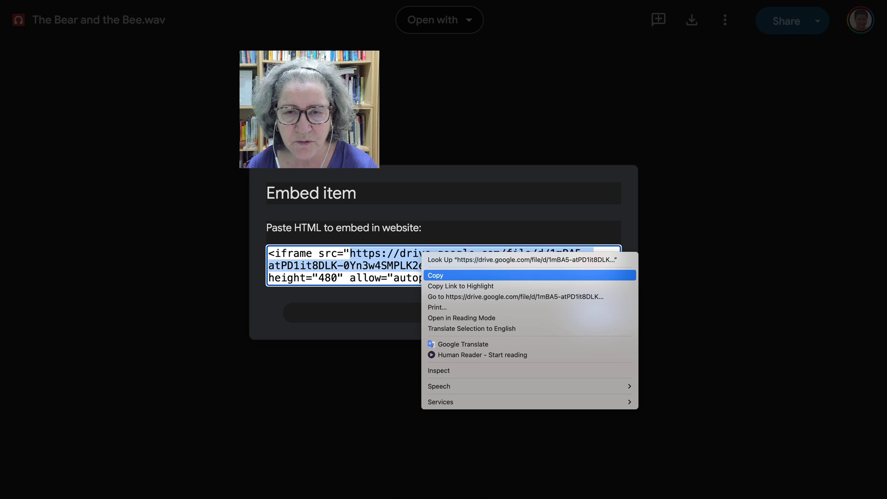
click(444, 275)
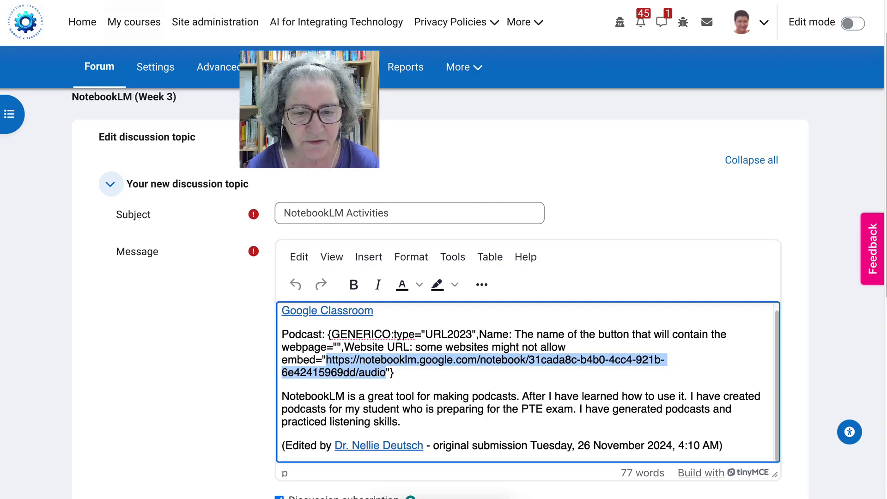
Insert a Generico Website widget into the message using the Drive preview URL.
scroll(463, 277, down, 3)
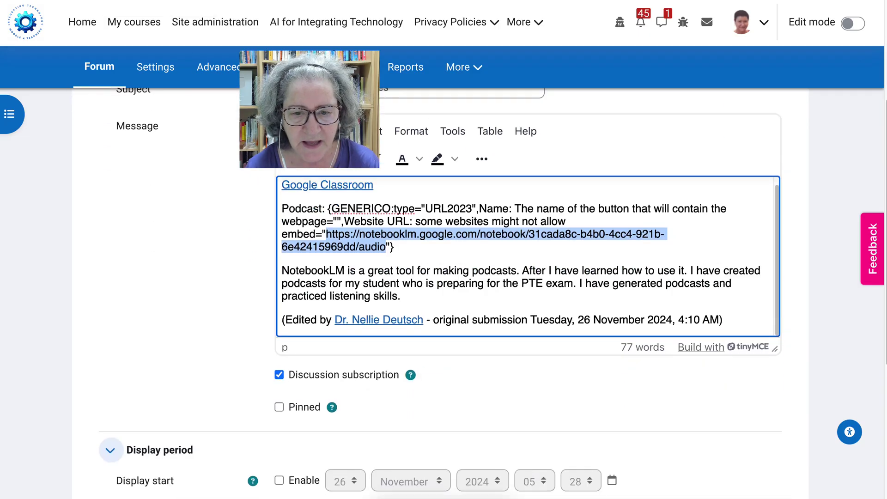
click(343, 278)
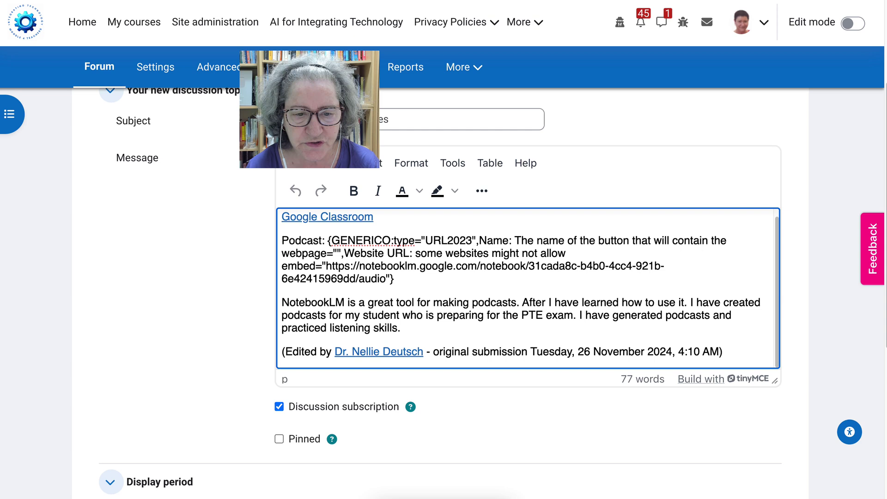
drag(326, 265, 387, 278)
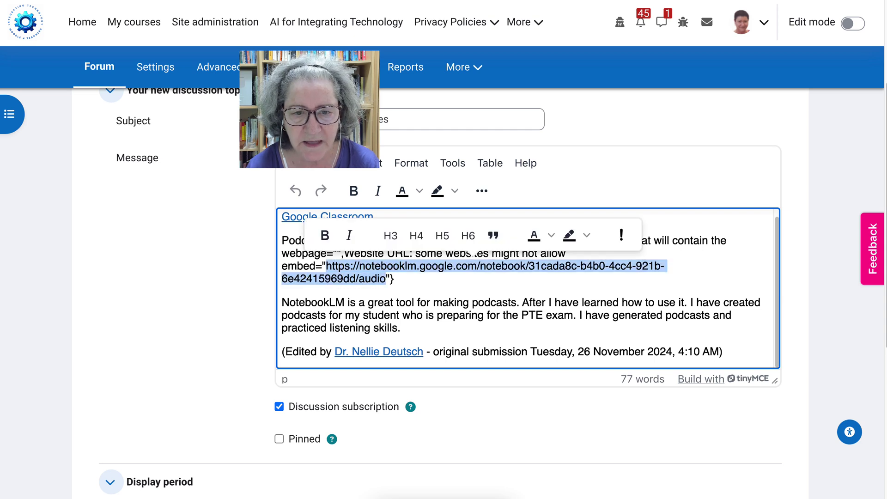
scroll(368, 239, up, 3)
click(369, 238)
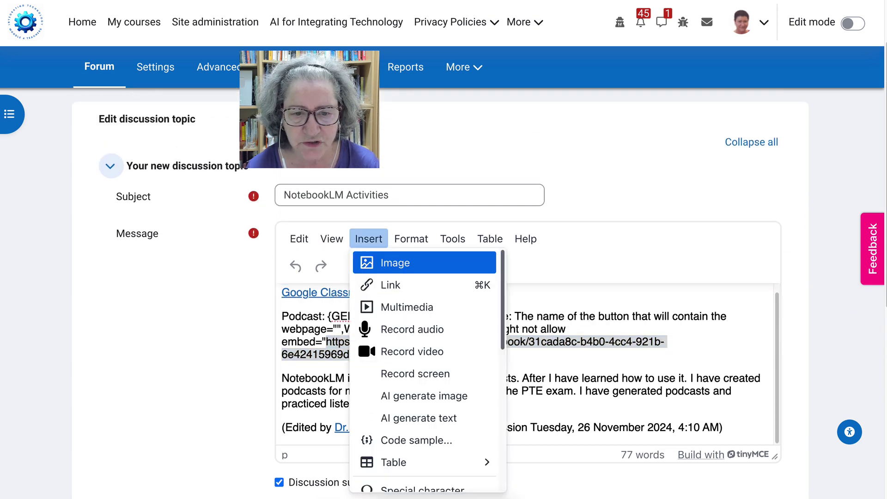
key(Down)
key(Down)
key(Down)
key(Down)
key(Down)
key(Down)
key(Down)
key(Down)
key(Down)
key(Down)
key(Down)
key(Down)
key(Down)
key(Down)
key(Down)
key(Down)
key(Down)
key(Down)
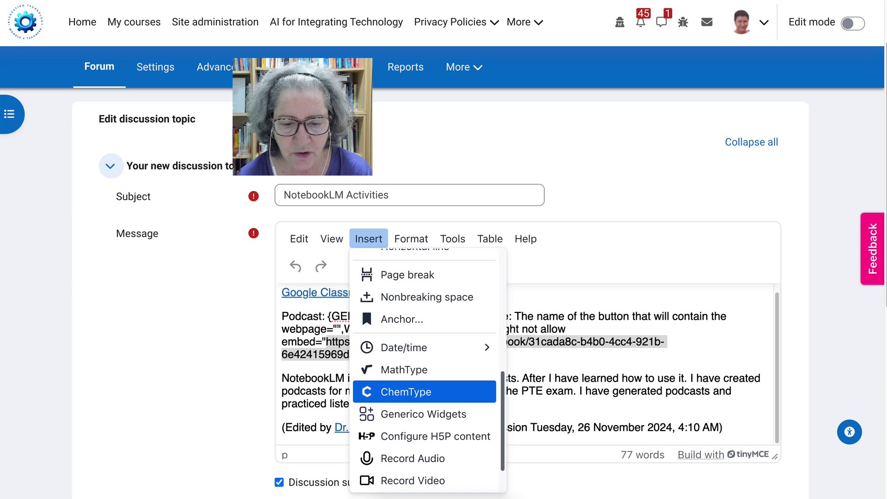
key(Down)
key(Down)
key(Up)
key(Return)
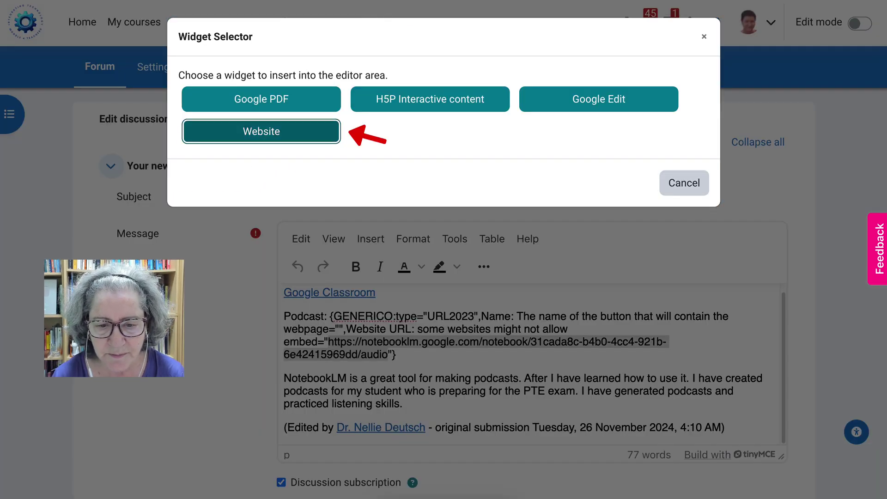
key(Return)
click(306, 322)
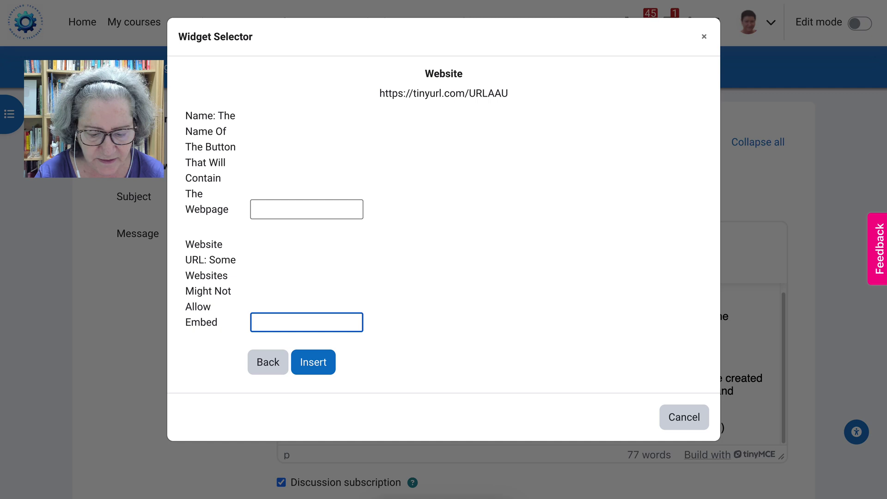
key(ctrl+v)
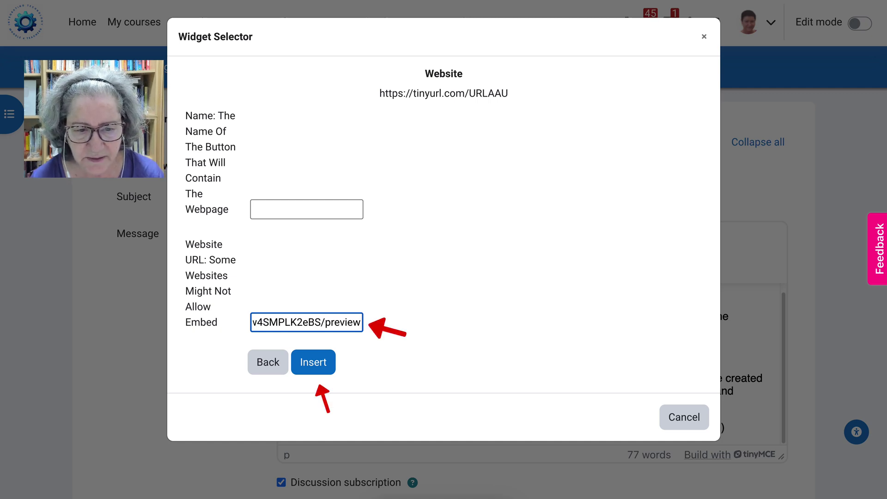
key(Return)
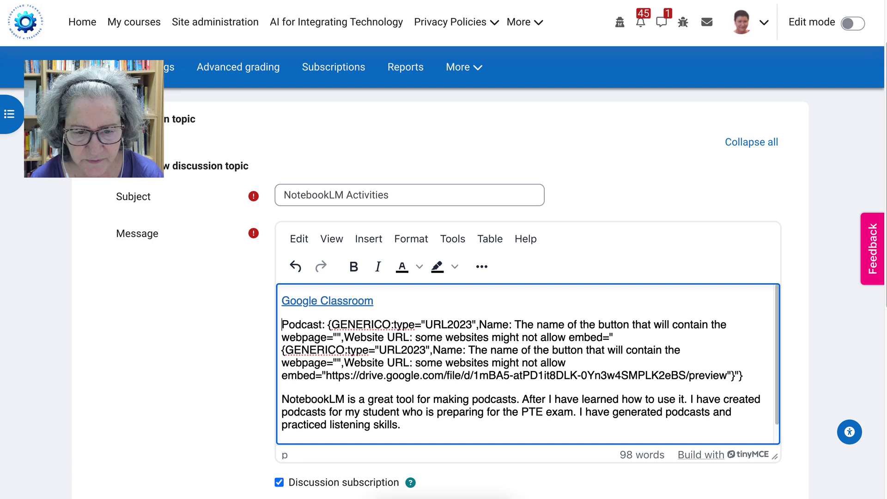
Delete the duplicated Podcast/GENERICO code and the extra trailing quote and brace.
key(shift+Right)
key(shift+Right)
key(shift+Right)
key(shift+Right)
key(shift+Right)
key(shift+Right)
key(shift+Right)
key(shift+Right)
key(shift+Right)
key(shift+Right)
key(shift+Right)
key(shift+Right)
key(shift+Down)
key(shift+Right)
key(shift+Right)
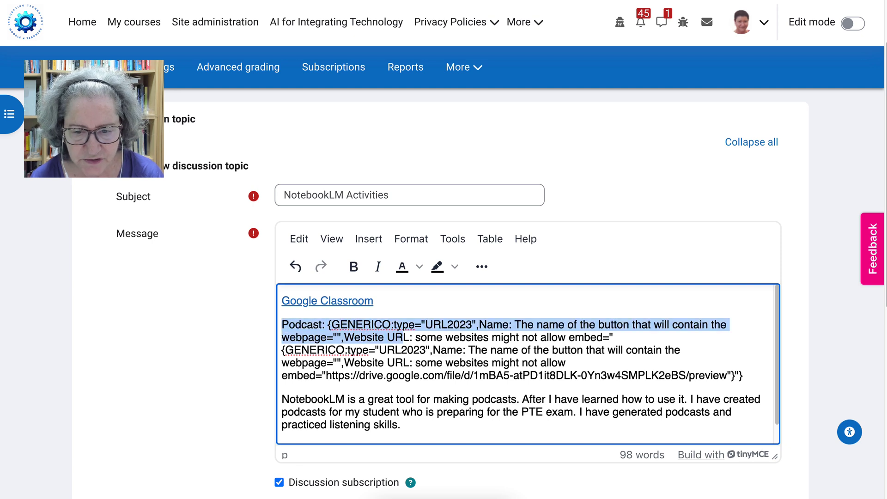
key(shift+Right)
key(shift+Right)
key(shift+Right)
key(shift+Right)
key(shift+Right)
key(shift+Right)
key(shift+Right)
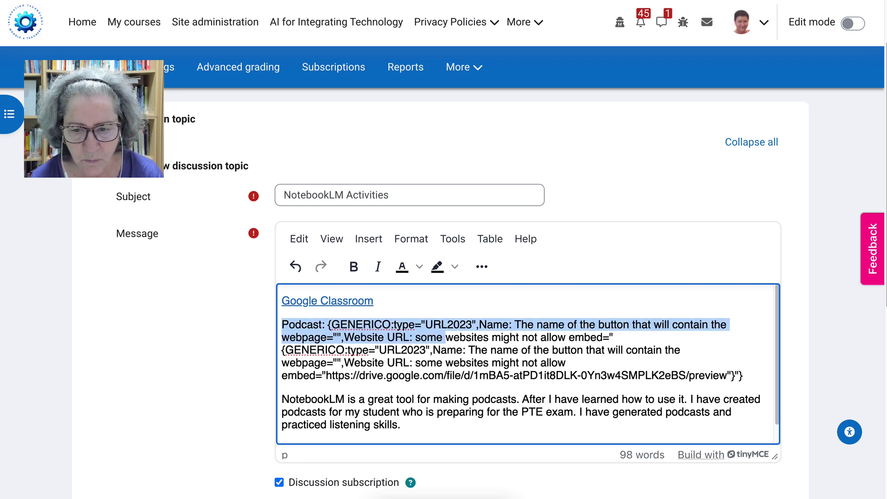
key(shift+Right)
key(shift+Right)
key(shift+Right)
key(shift+Right)
key(shift+Right)
key(shift+Right)
key(shift+Right)
key(shift+Right)
key(shift+Right)
key(shift+Right)
key(shift+Right)
key(shift+Right)
key(shift+Right)
key(shift+Right)
key(shift+Right)
key(shift+Right)
key(shift+Right)
key(shift+Right)
key(shift+Right)
key(shift+Right)
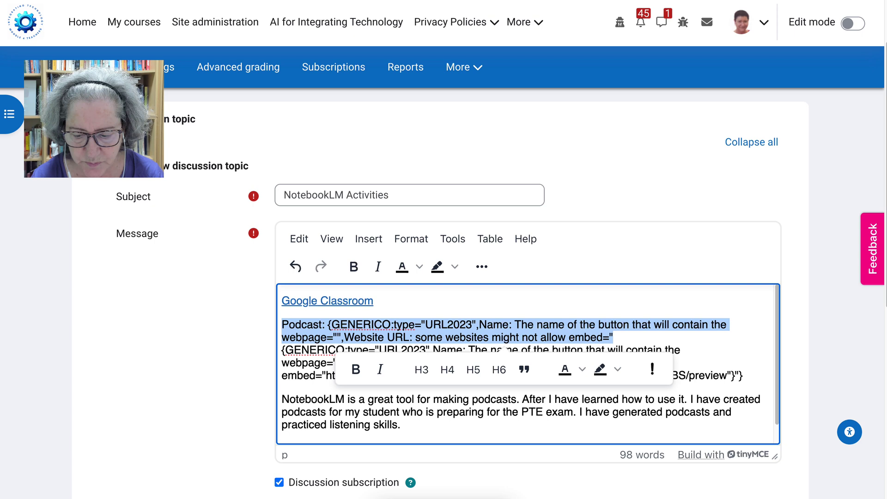
key(BackSpace)
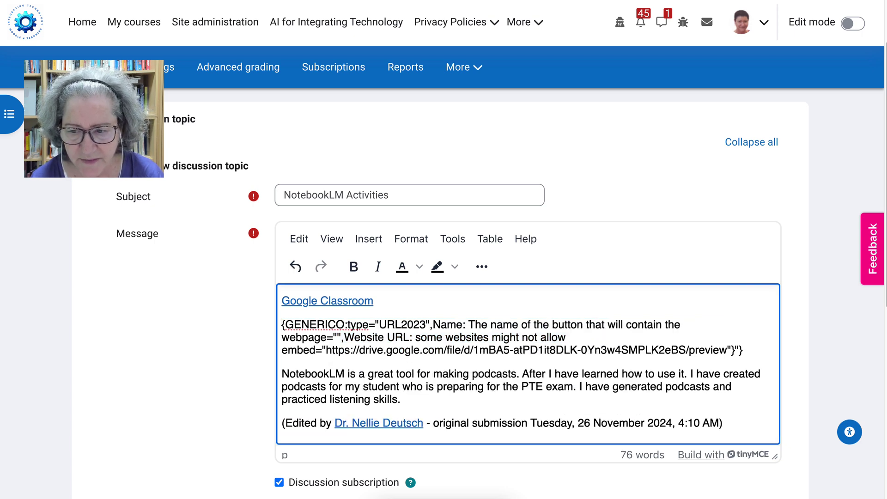
key(Down)
key(Down)
key(End)
key(shift+Left)
key(shift+Left)
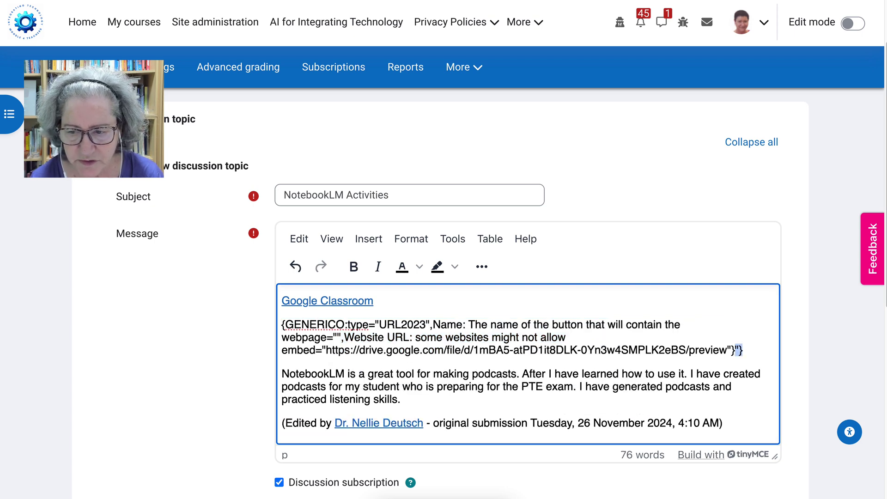
key(BackSpace)
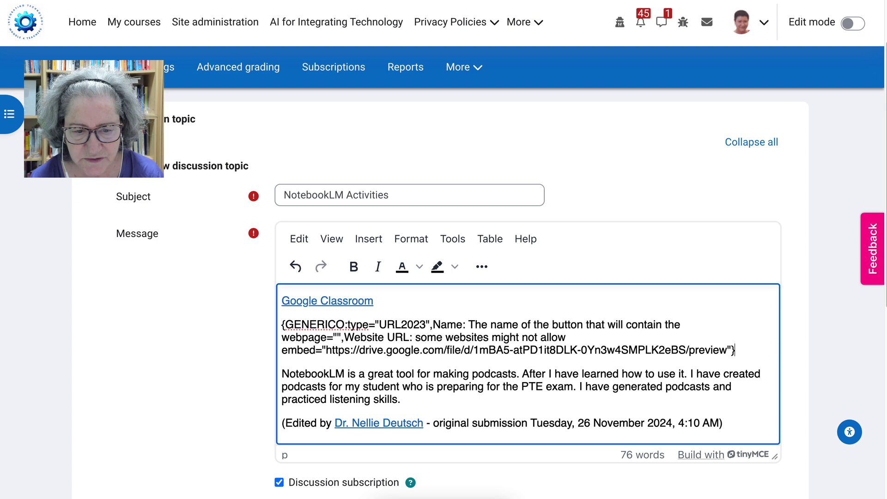
scroll(462, 277, down, 5)
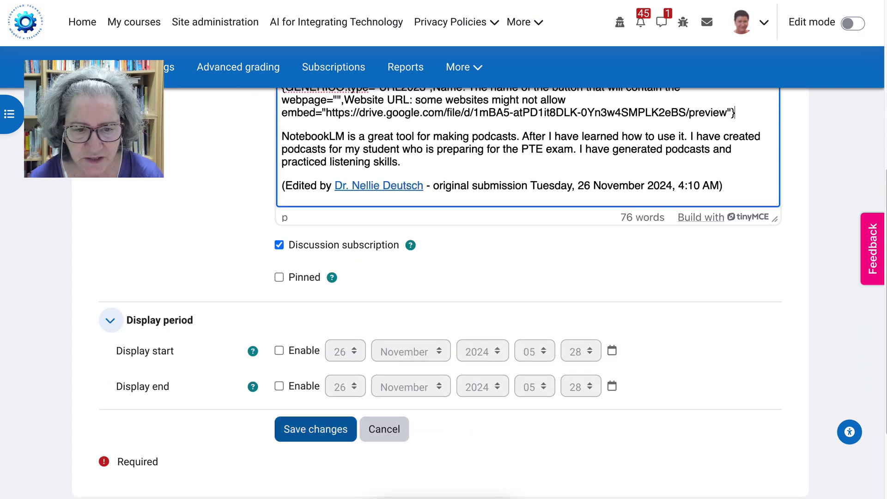
Save the forum post, then briefly play and pause the embedded podcast player.
click(316, 429)
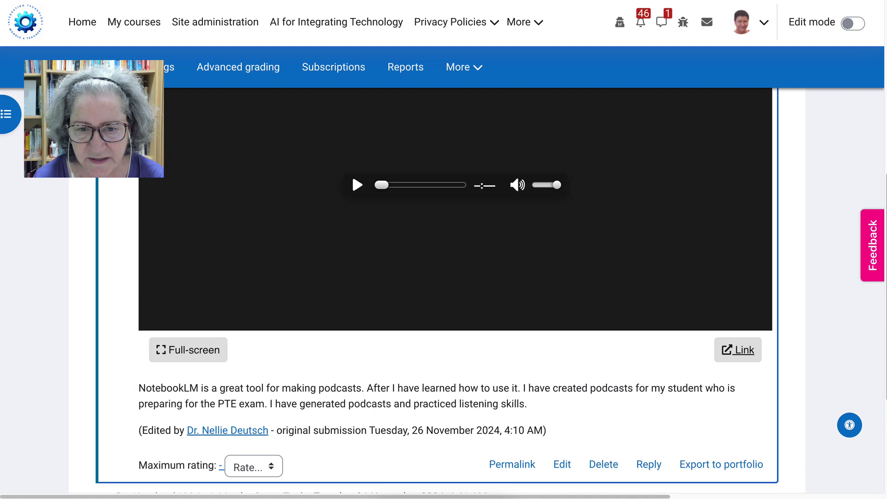
scroll(462, 290, up, 1)
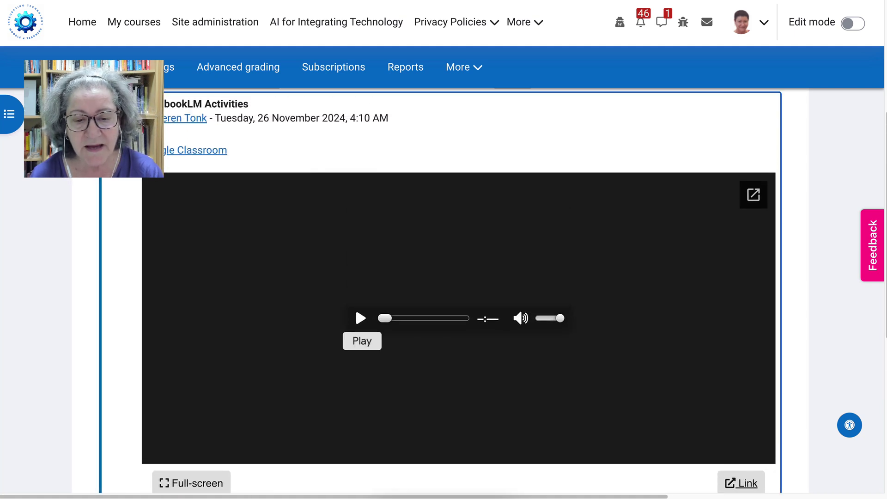
click(360, 318)
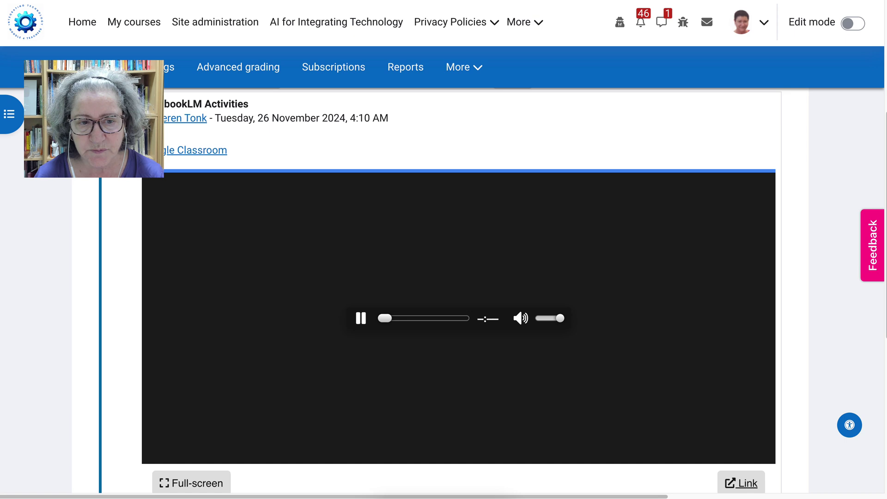
click(360, 318)
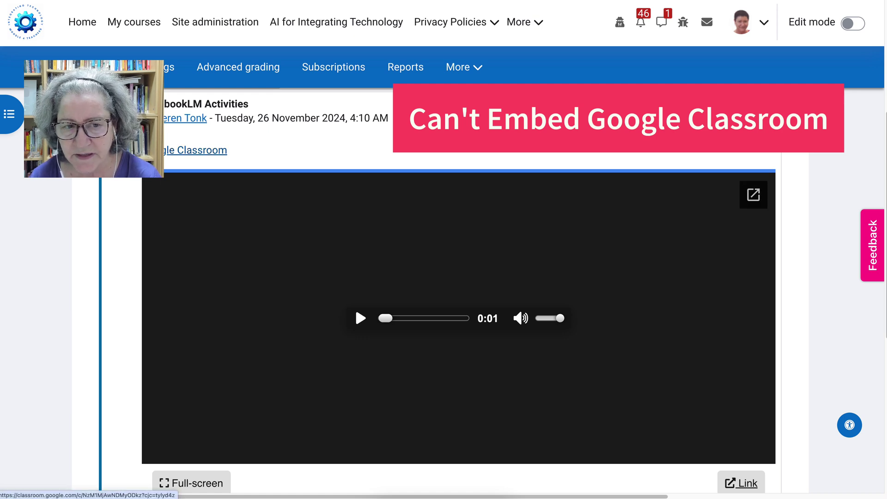
scroll(355, 306, down, 5)
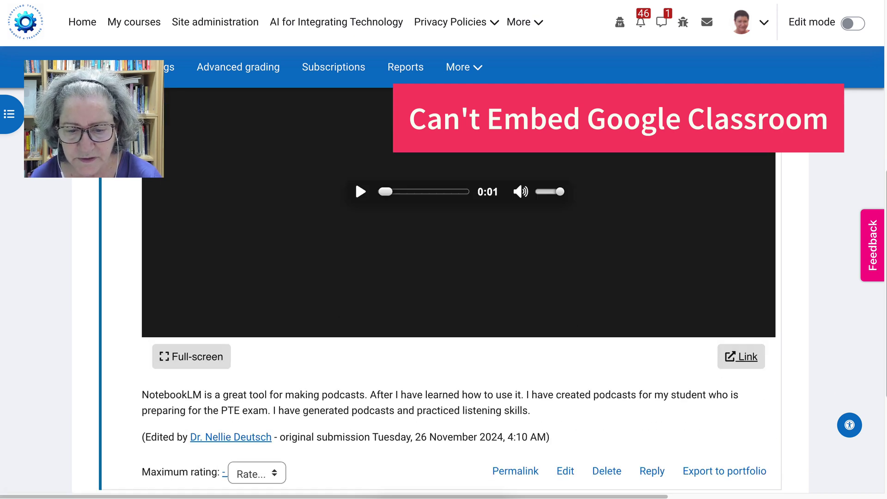
Reopen the post and set the Google Classroom link to open in a new window.
click(566, 358)
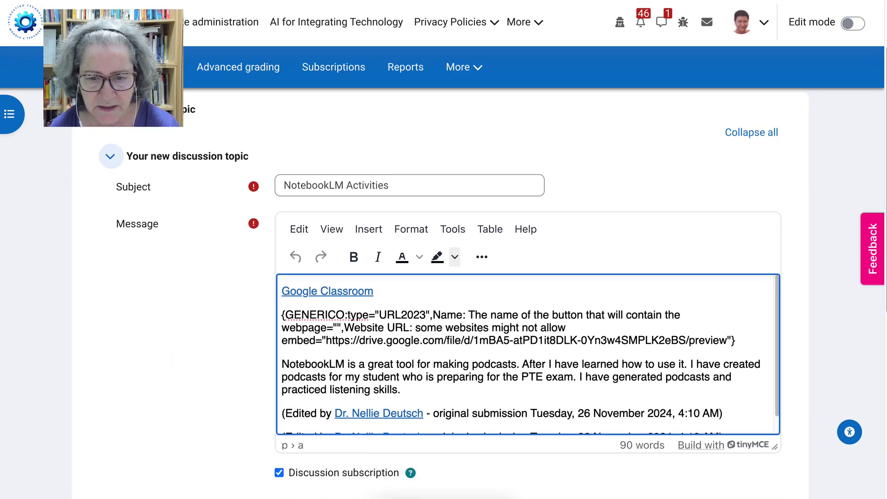
click(482, 257)
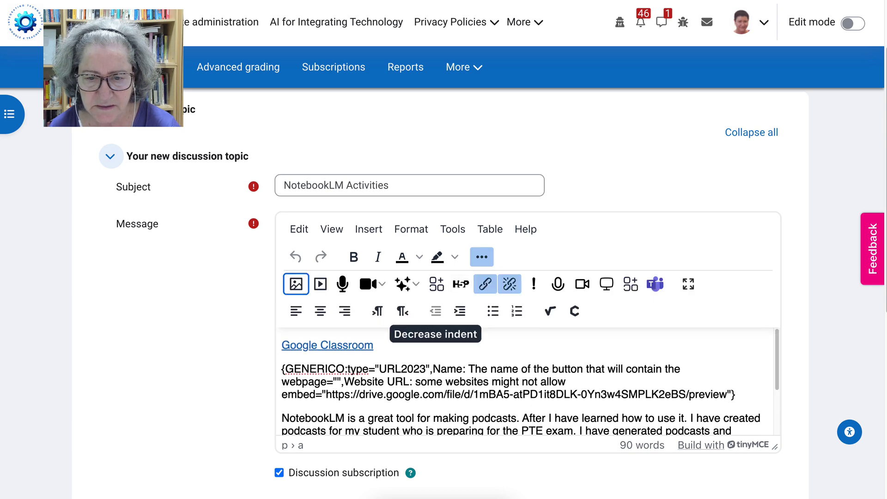
click(484, 283)
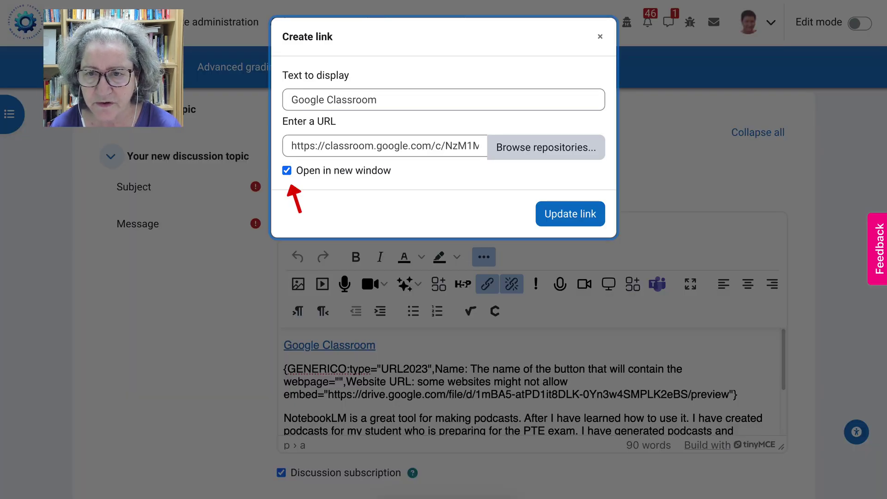
key(Escape)
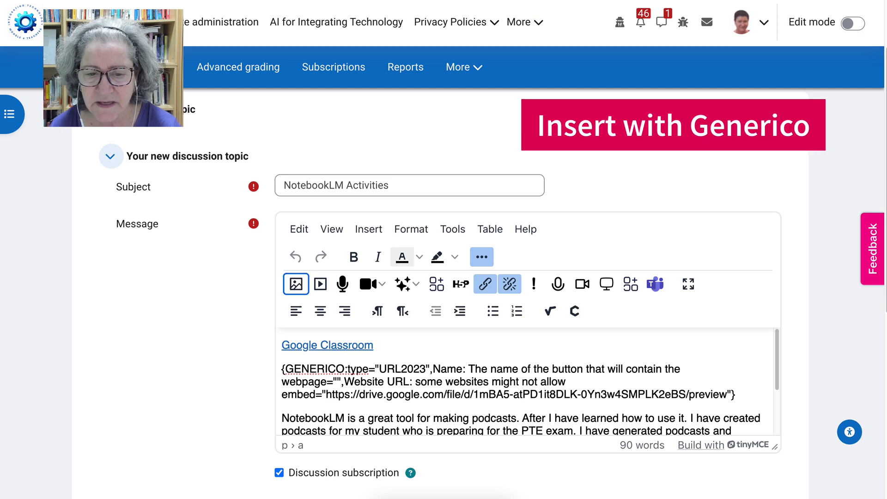
scroll(402, 257, down, 2)
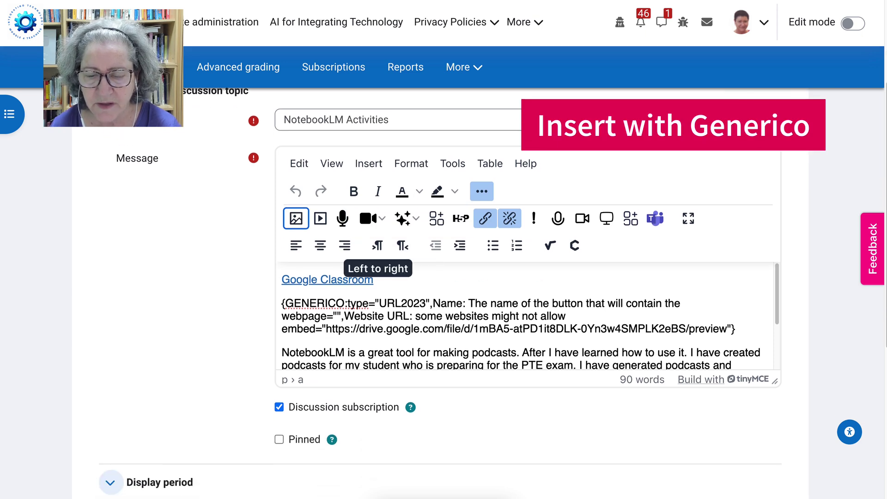
scroll(403, 257, down, 1)
scroll(527, 285, down, 1)
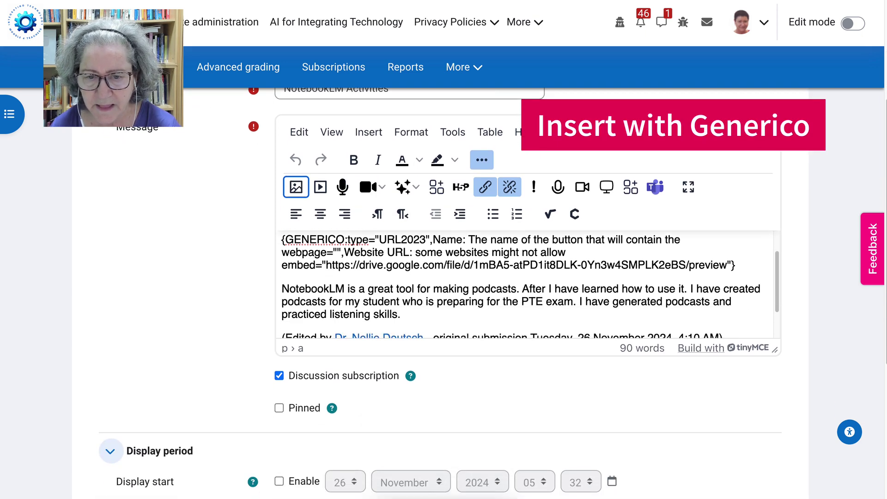
click(485, 186)
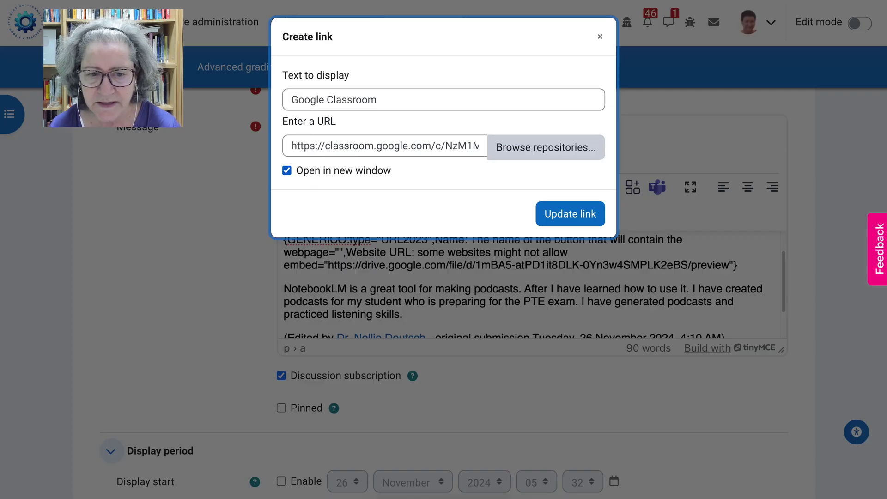
key(Return)
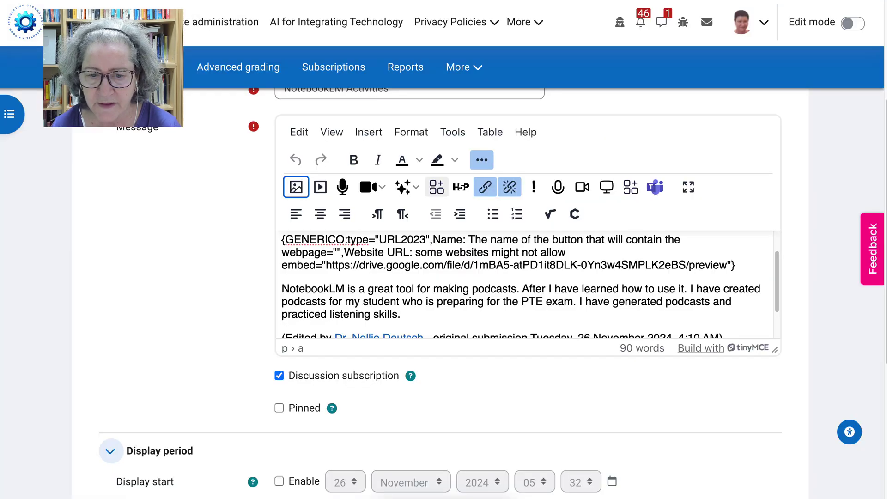